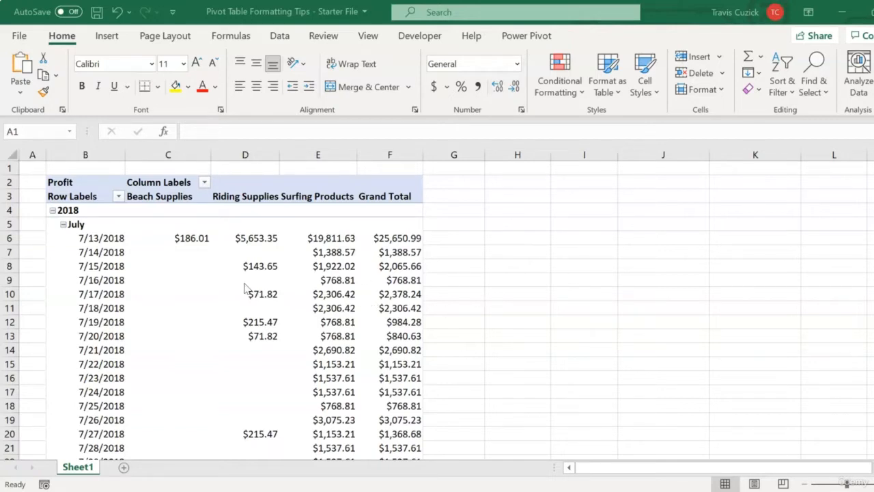
- Set the pivot table options to show "No items sold" in empty cells
left_click(196, 268)
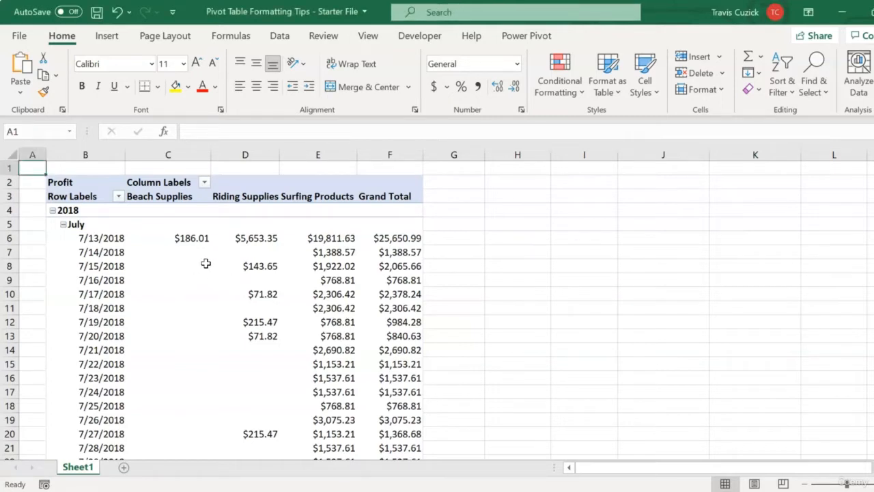
left_click(205, 264)
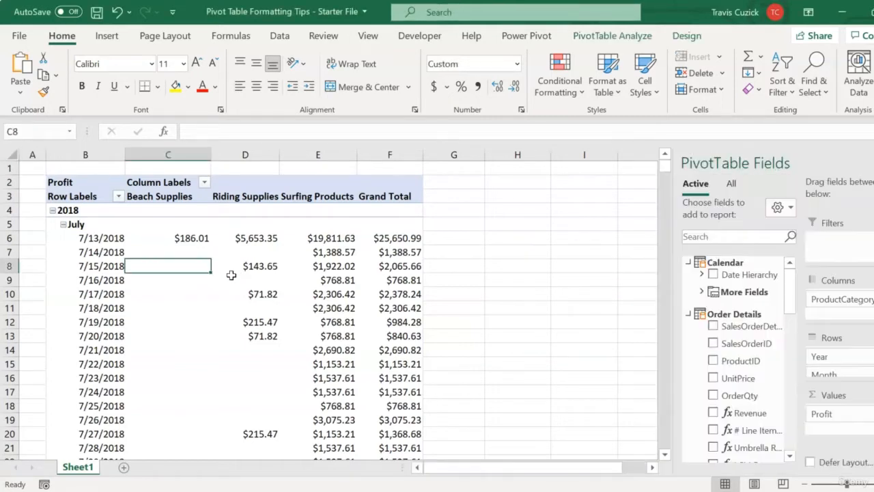
right_click(192, 266)
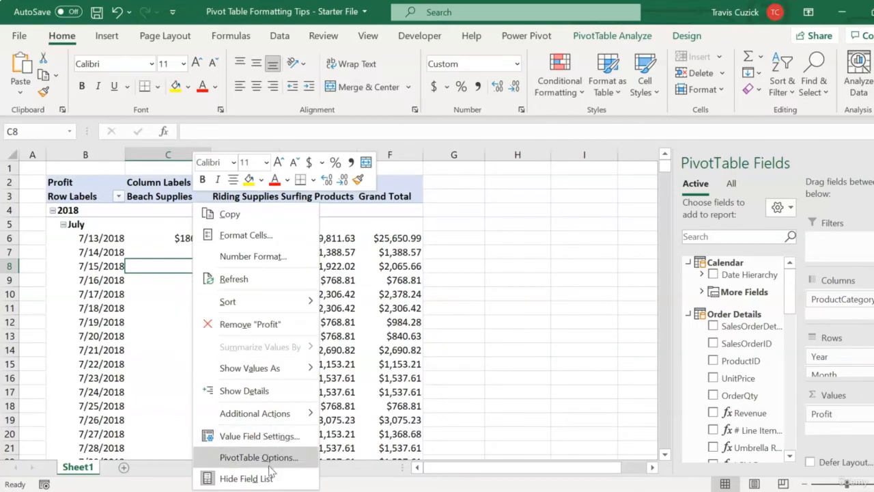
left_click(231, 463)
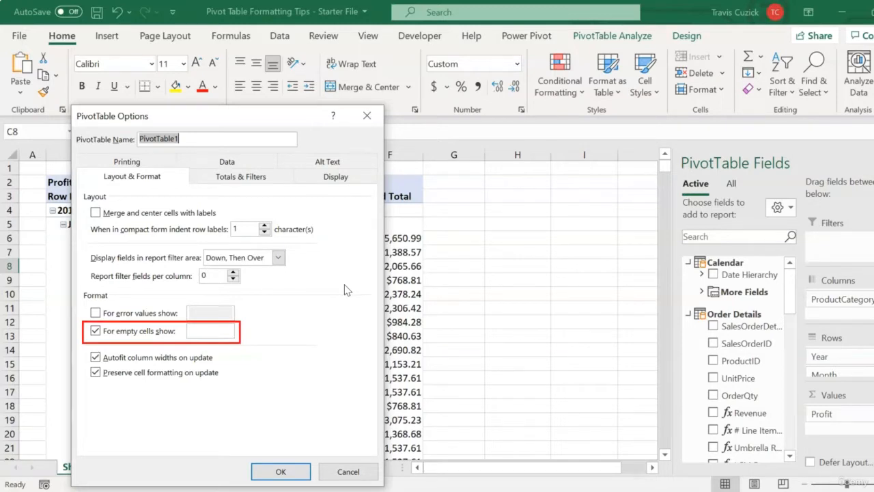
left_click(228, 334)
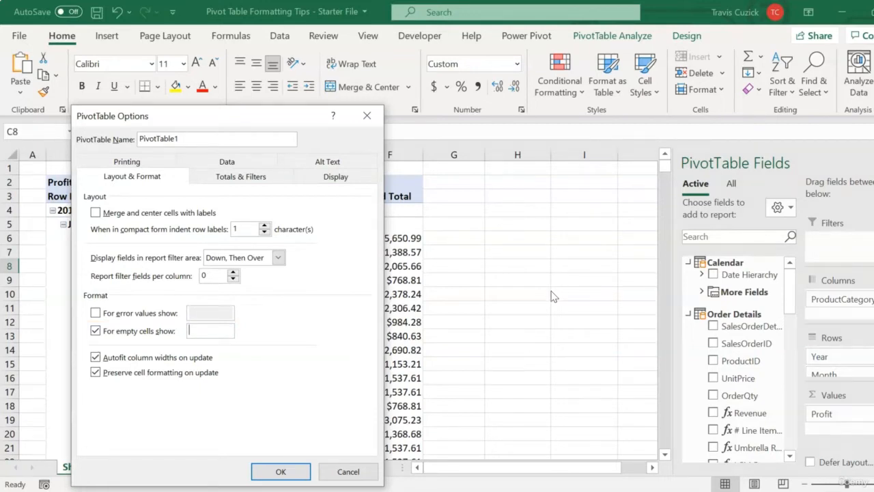
type("No items sol")
type("d")
left_click(280, 471)
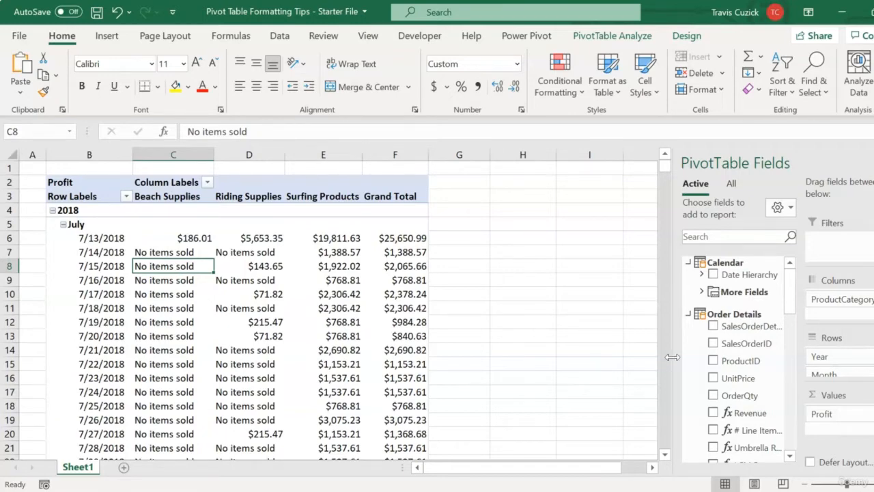
- Turn off the display of field captions and filter drop-downs in the pivot table options
right_click(186, 265)
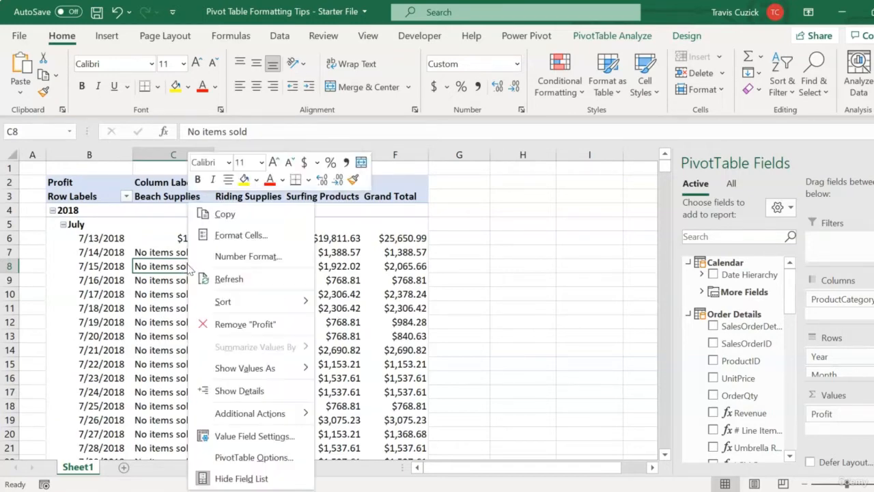
left_click(220, 462)
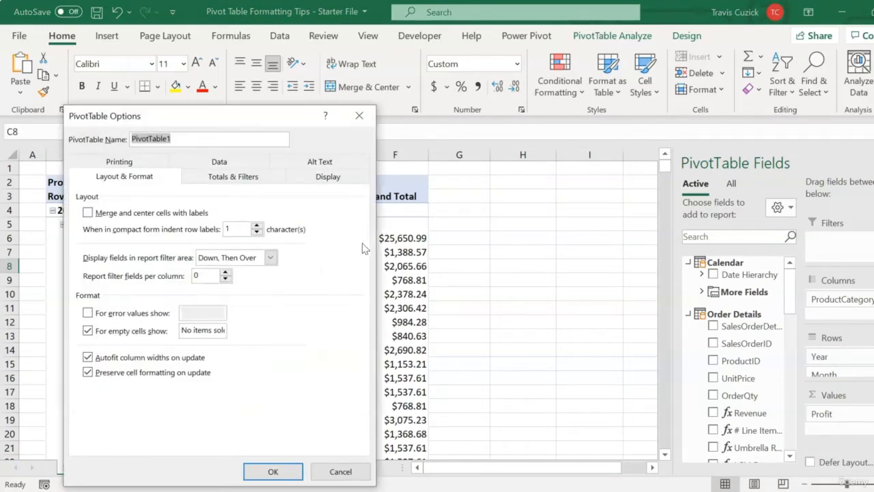
left_click(340, 178)
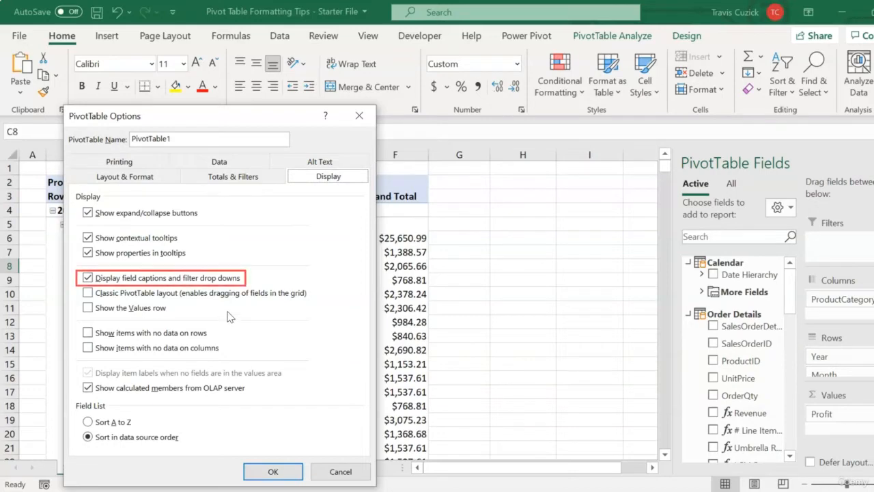
left_click(87, 278)
left_click(273, 471)
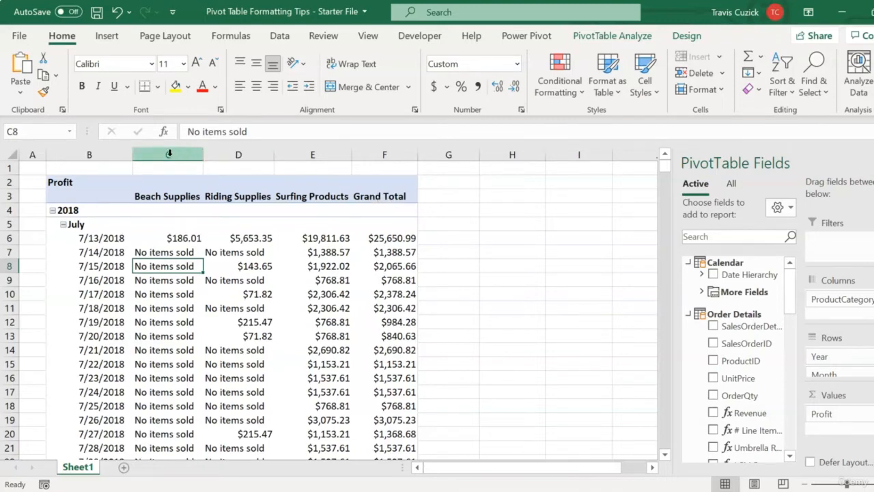
- Widen columns C through F of the pivot table to one equal, slightly larger width
left_click_drag(173, 154, 397, 134)
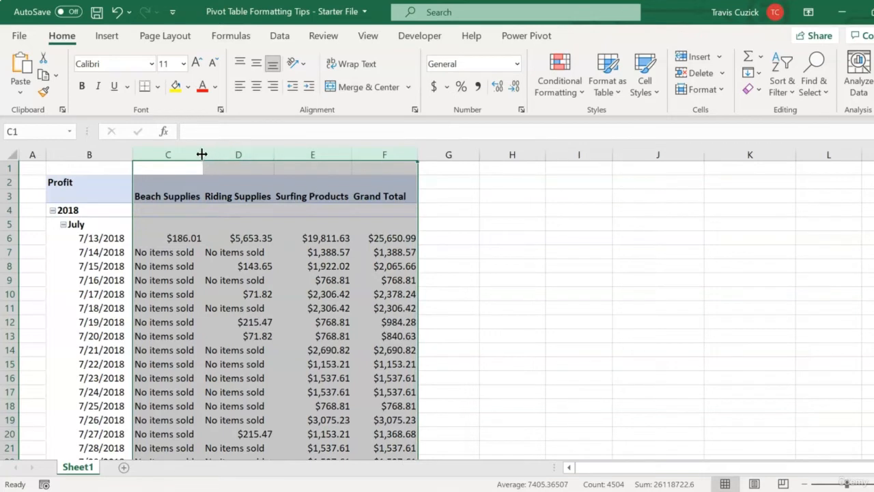
left_click_drag(201, 153, 220, 153)
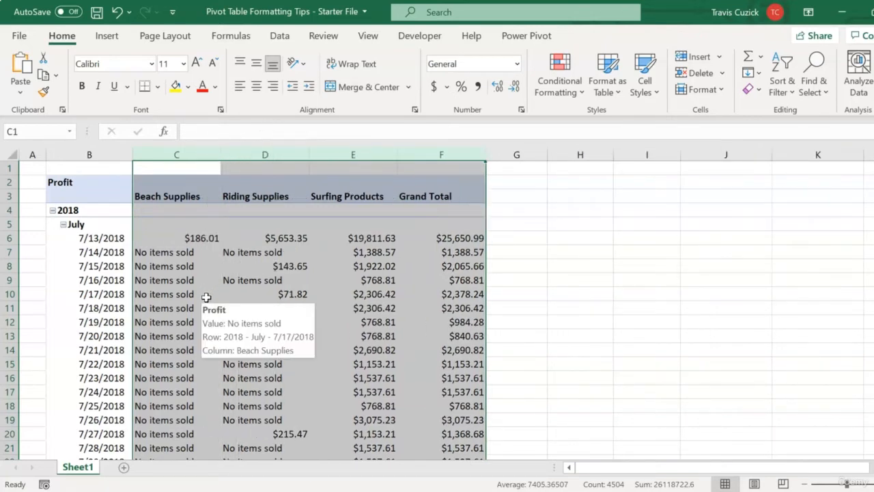
left_click(32, 169)
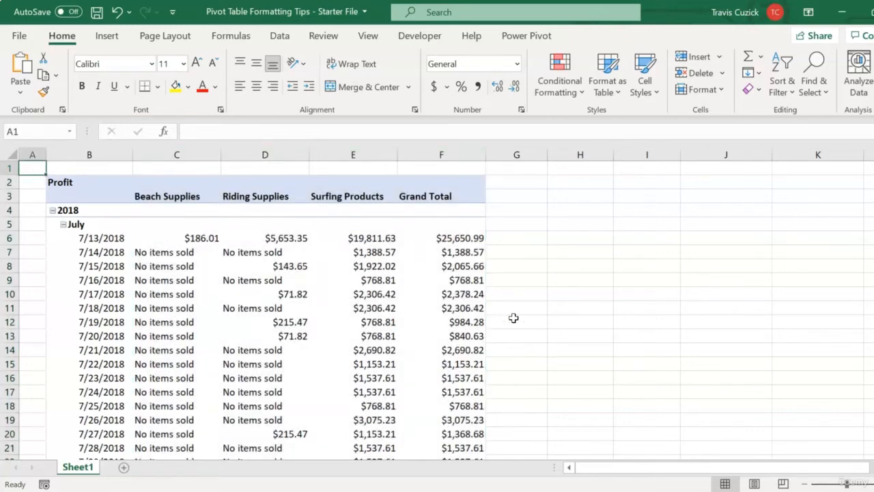
- Refresh the pivot table
left_click(407, 283)
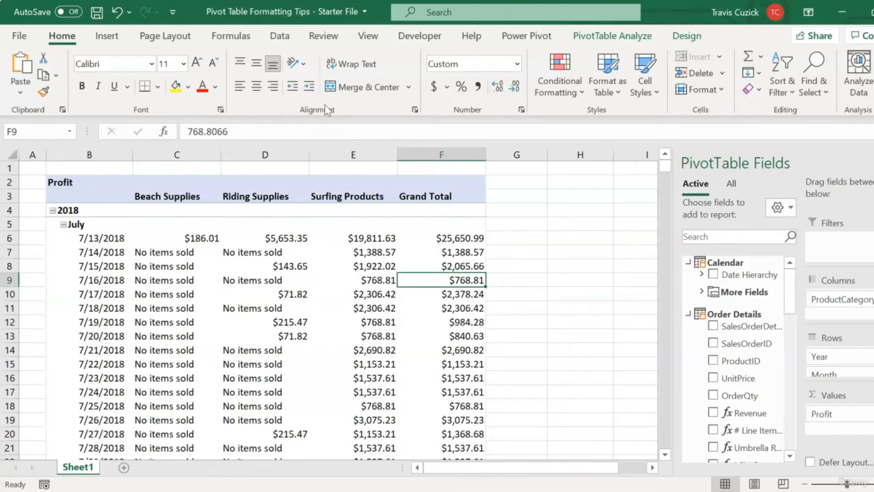
left_click(284, 38)
left_click(252, 92)
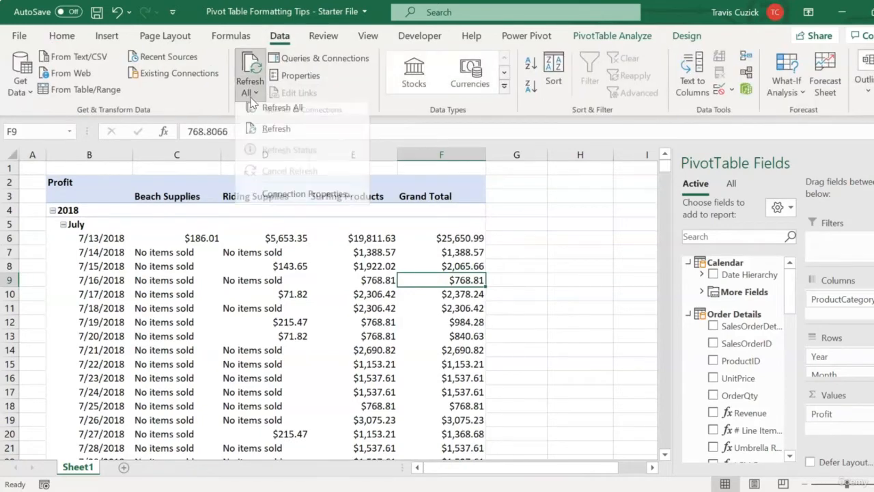
left_click(267, 130)
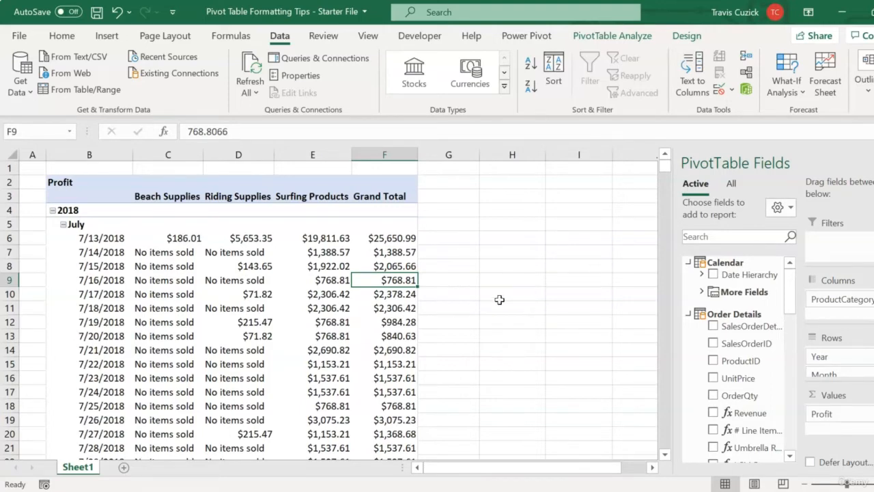
- Turn off autofitting of column widths on update in the pivot table options
right_click(328, 283)
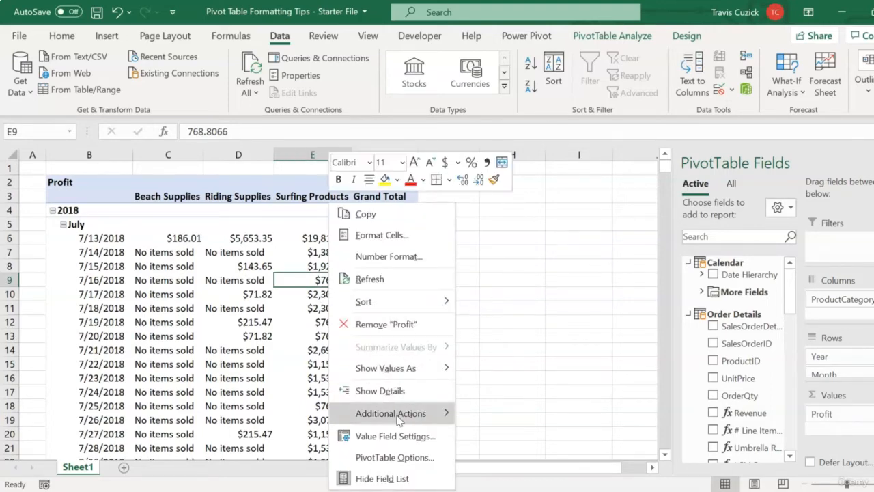
left_click(365, 456)
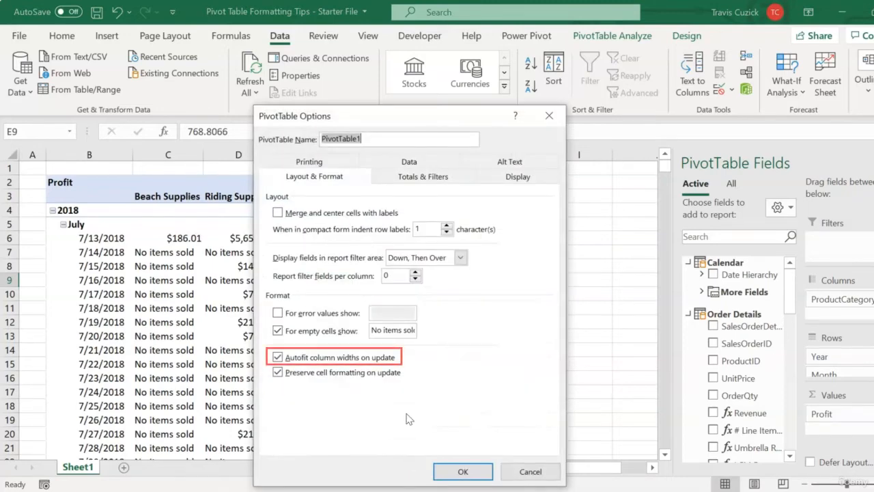
left_click(278, 357)
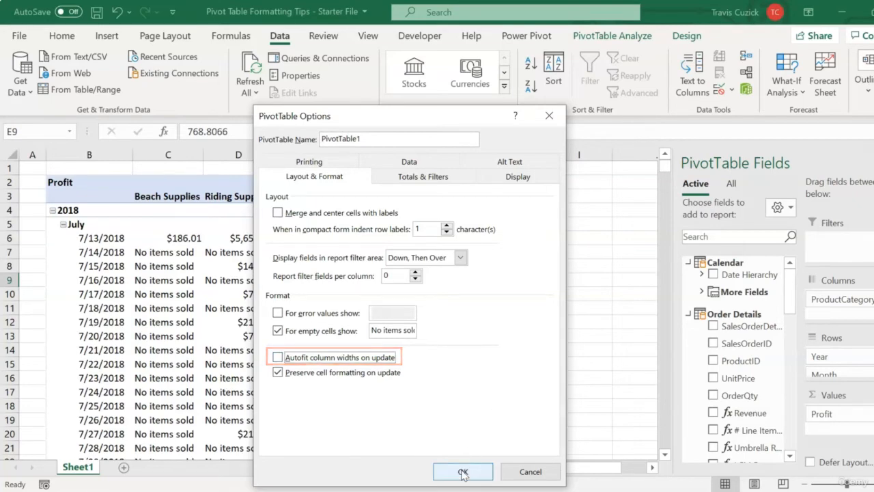
left_click(462, 471)
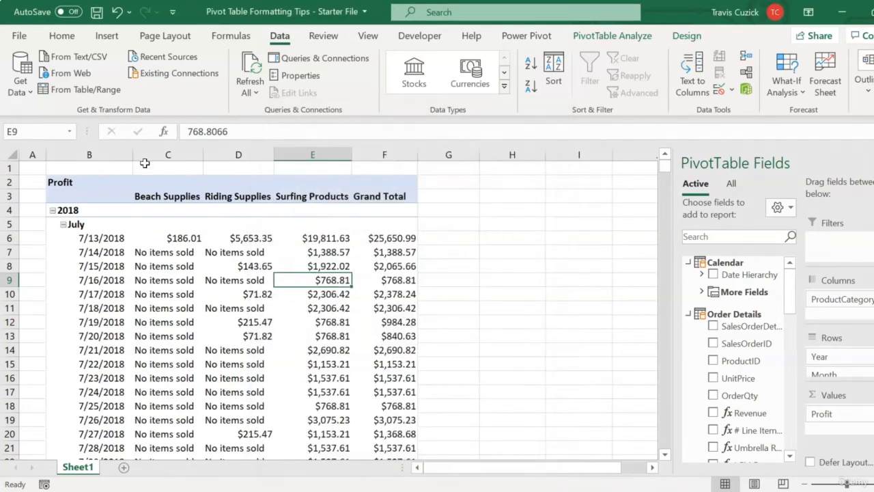
- Widen columns C through F equally and refresh all data to test whether the widths persist
left_click_drag(152, 154, 369, 140)
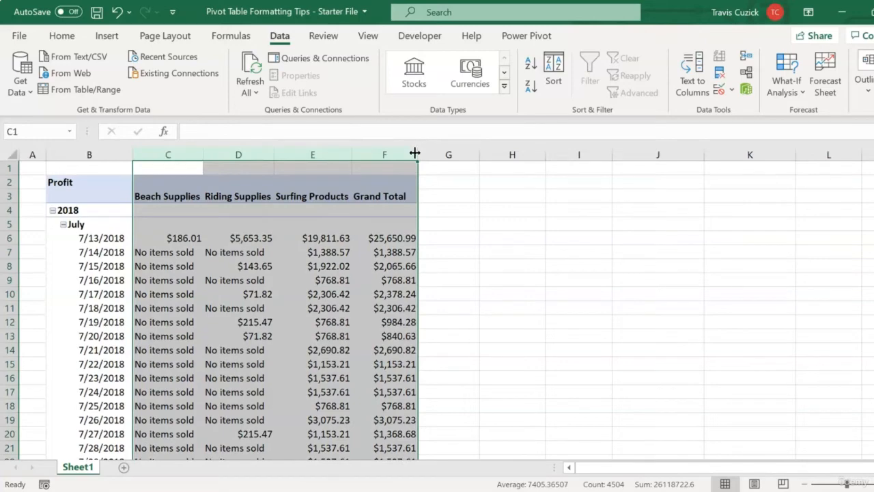
left_click_drag(416, 154, 445, 154)
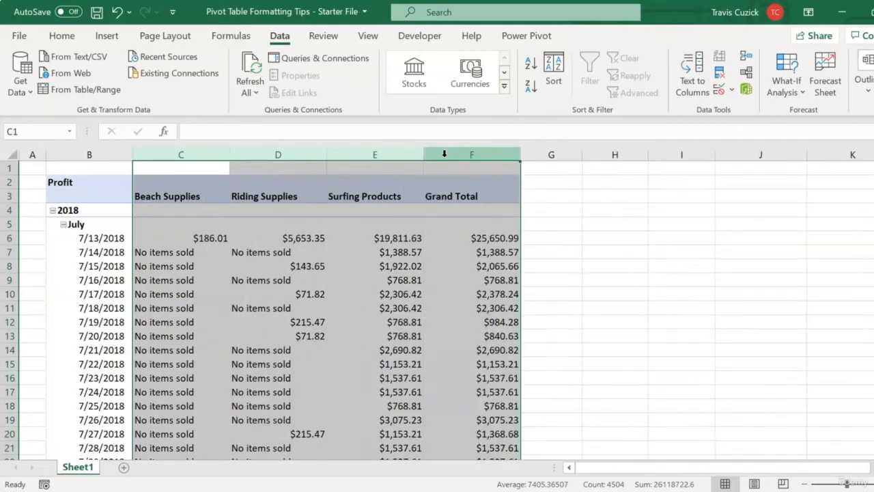
left_click(102, 223)
left_click(250, 75)
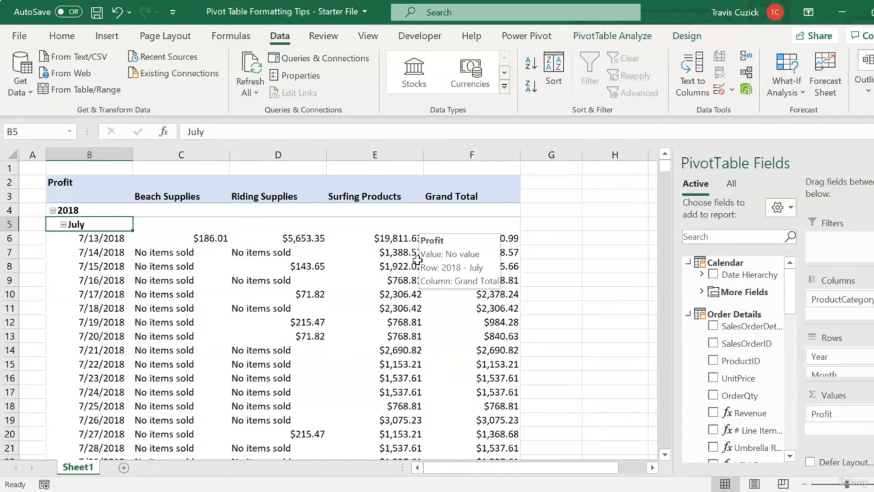
left_click(471, 211)
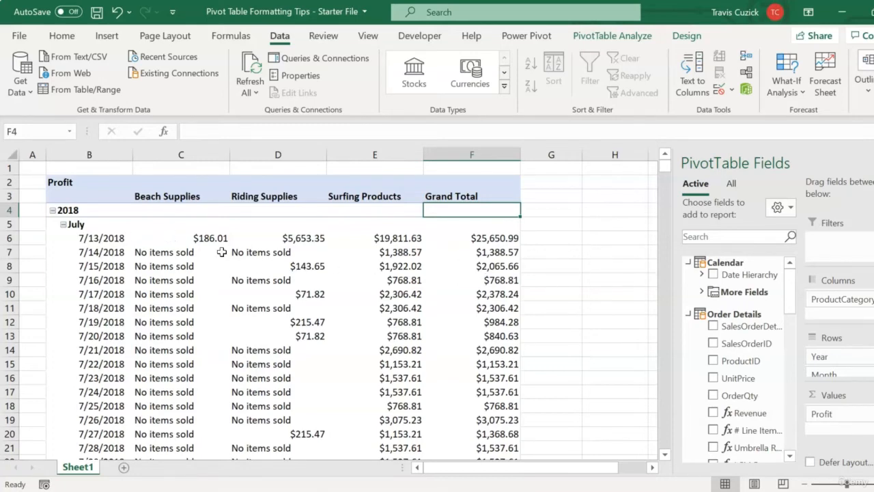
mouse_move(222, 252)
left_click(96, 211)
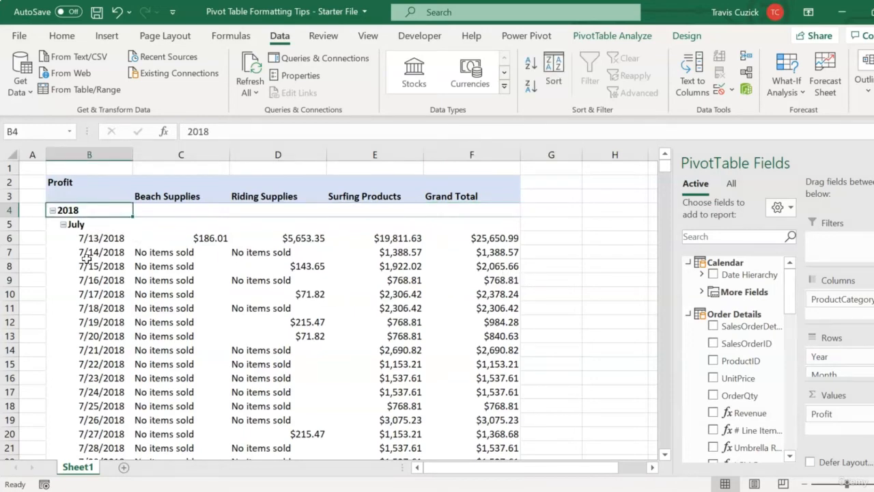
- Change the pivot table's report layout to tabular form and close the PivotTable field list
left_click(87, 254)
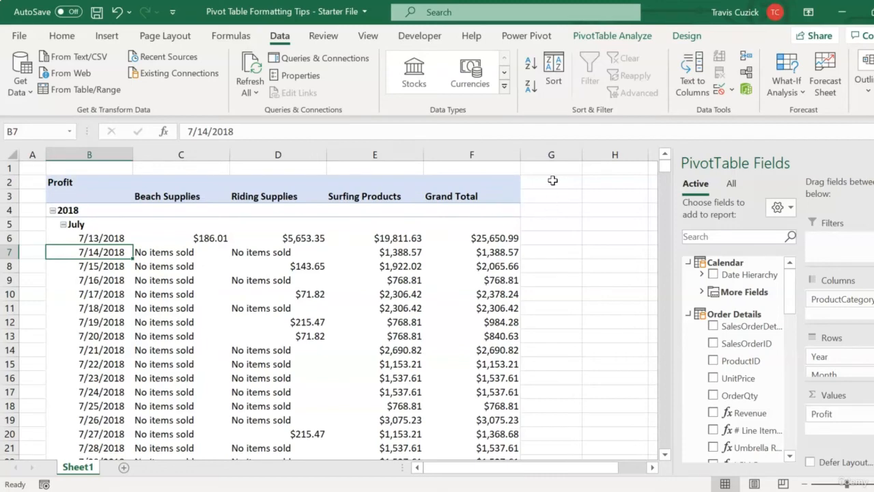
left_click(698, 40)
left_click(113, 96)
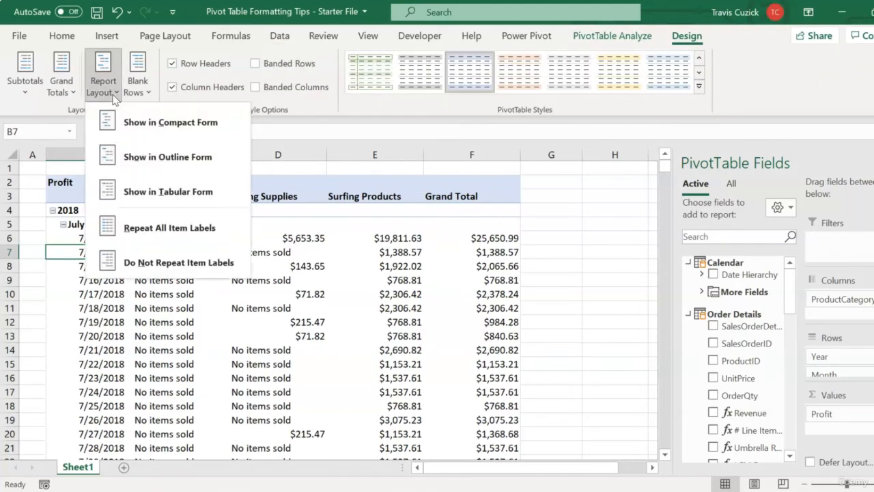
left_click(183, 192)
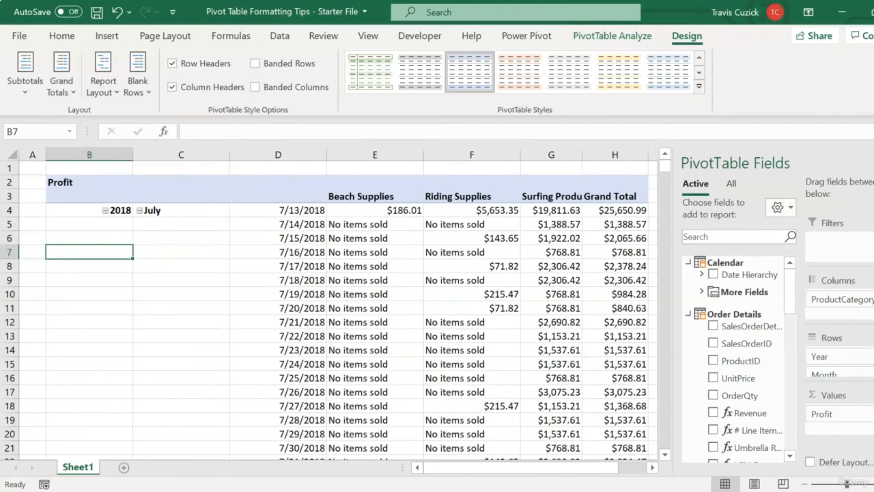
left_click(873, 163)
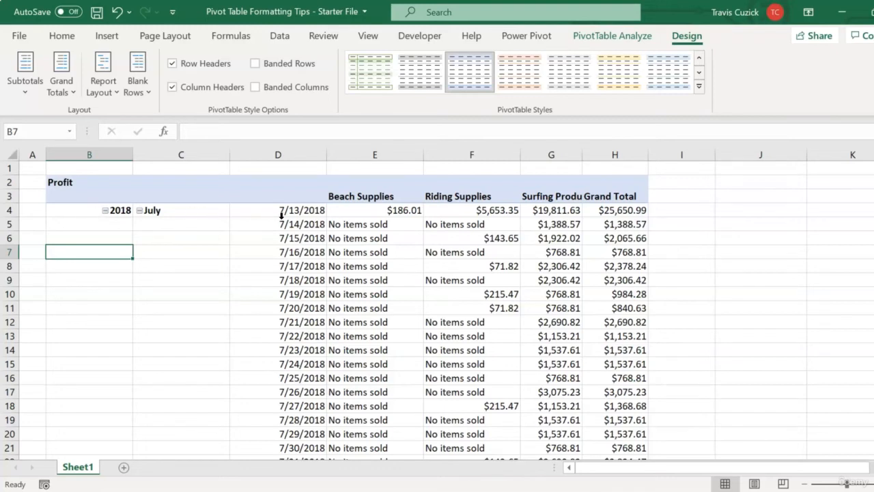
- Set the report layout to repeat all item labels in the year and month columns
mouse_move(414, 225)
left_click(117, 101)
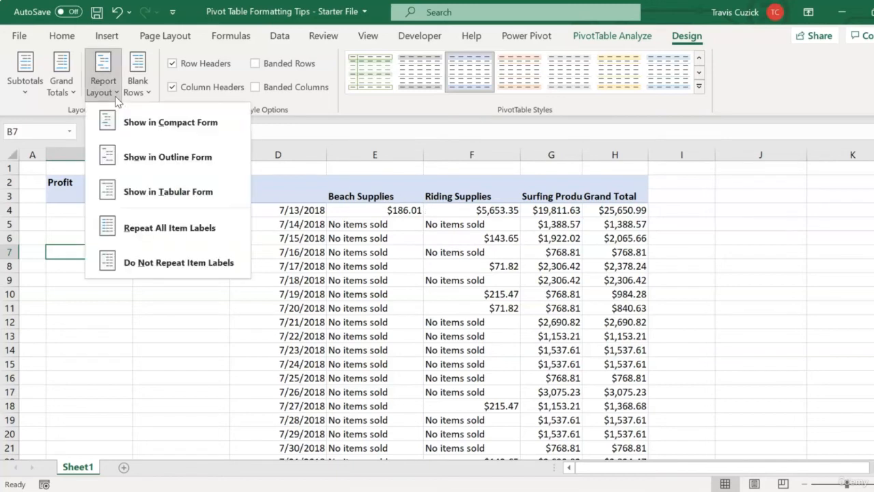
left_click(185, 232)
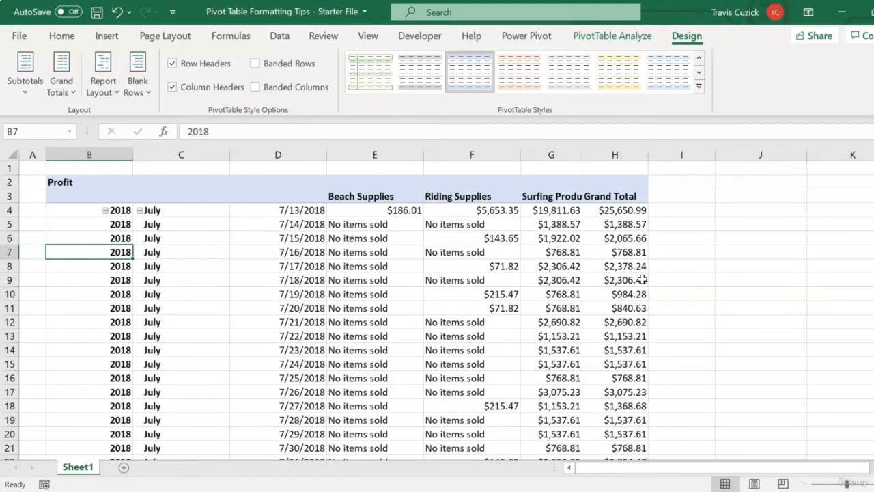
- Turn on the display of field captions and filter drop-downs in the pivot table options
right_click(330, 267)
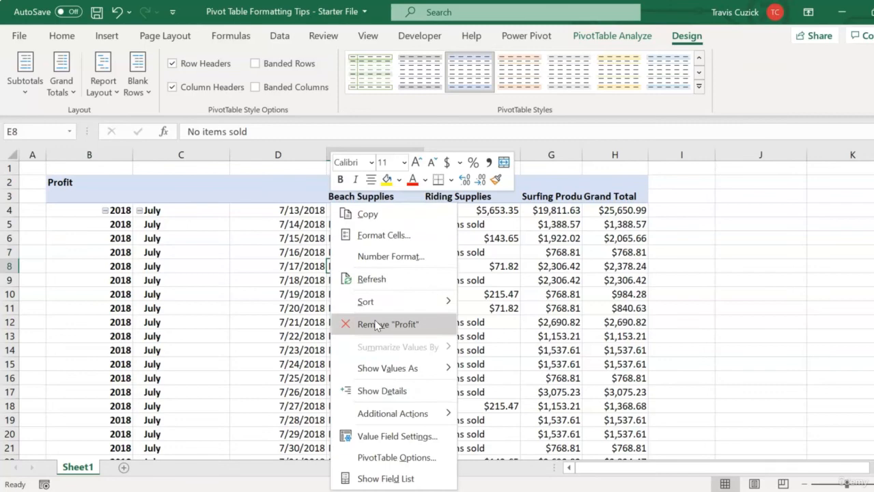
left_click(402, 457)
left_click(532, 179)
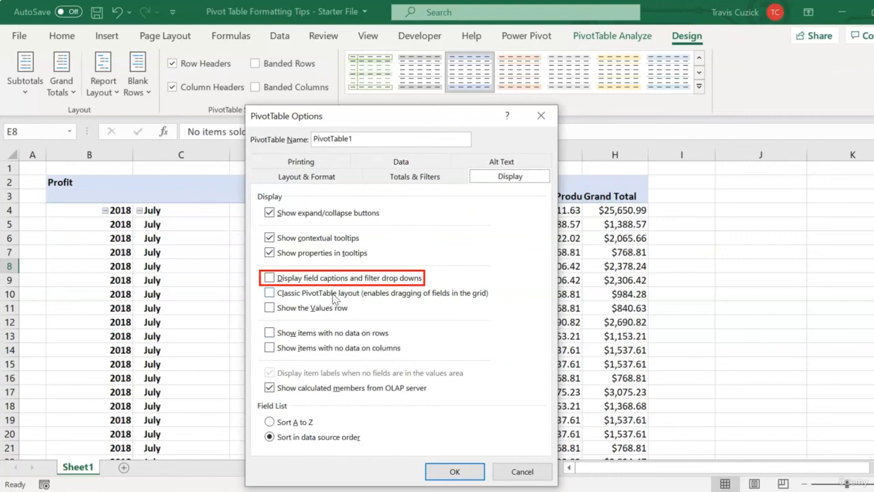
left_click(270, 278)
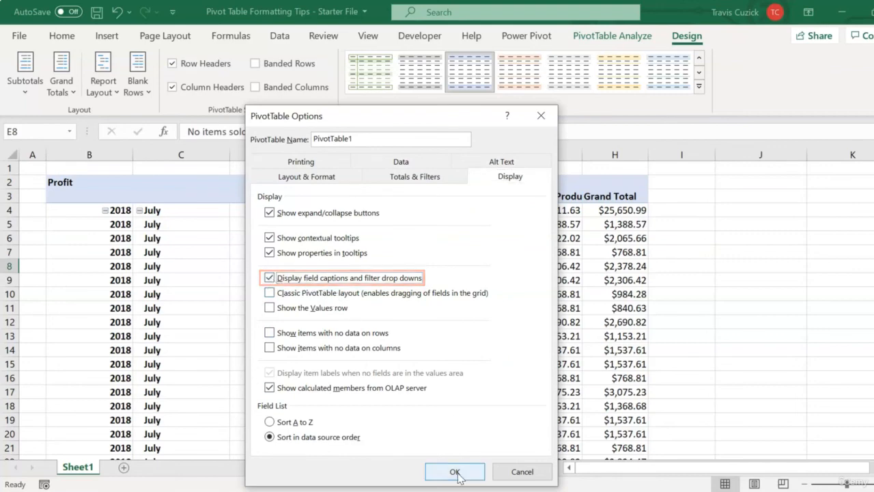
left_click(454, 471)
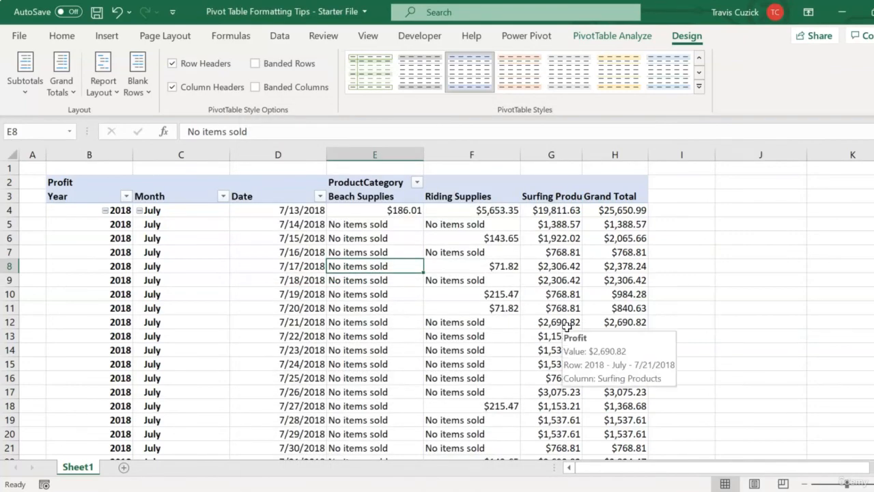